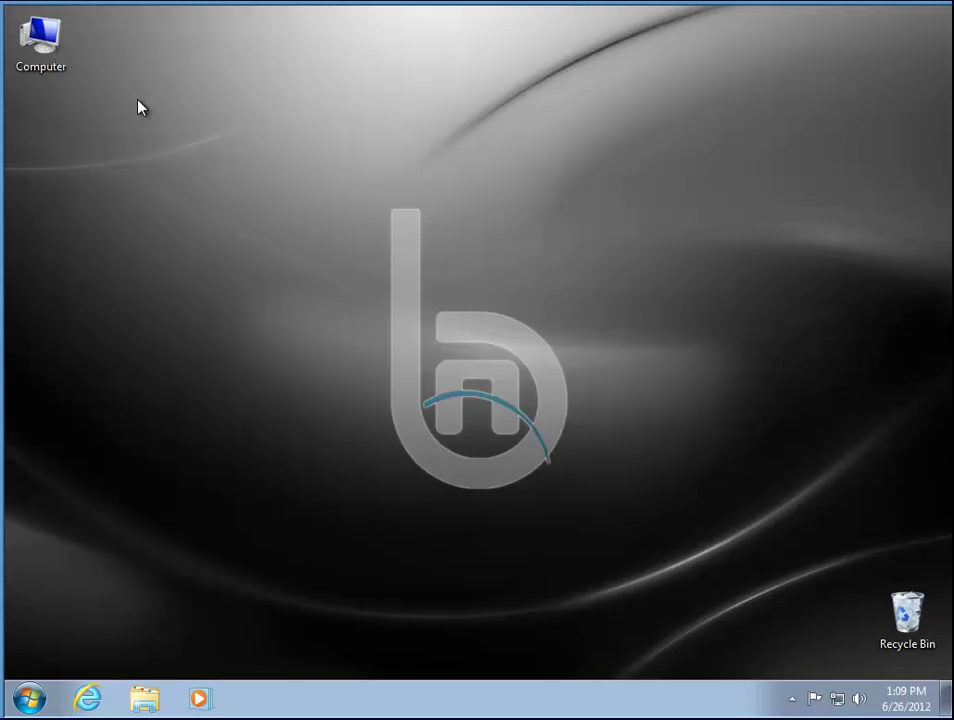
- Open the g4 installer folder at Dentrix\Data\Installs on the server's Data (P:) network drive
{"action": "left_click", "coordinate": [41, 36]}
{"action": "double_click", "coordinate": [41, 36]}
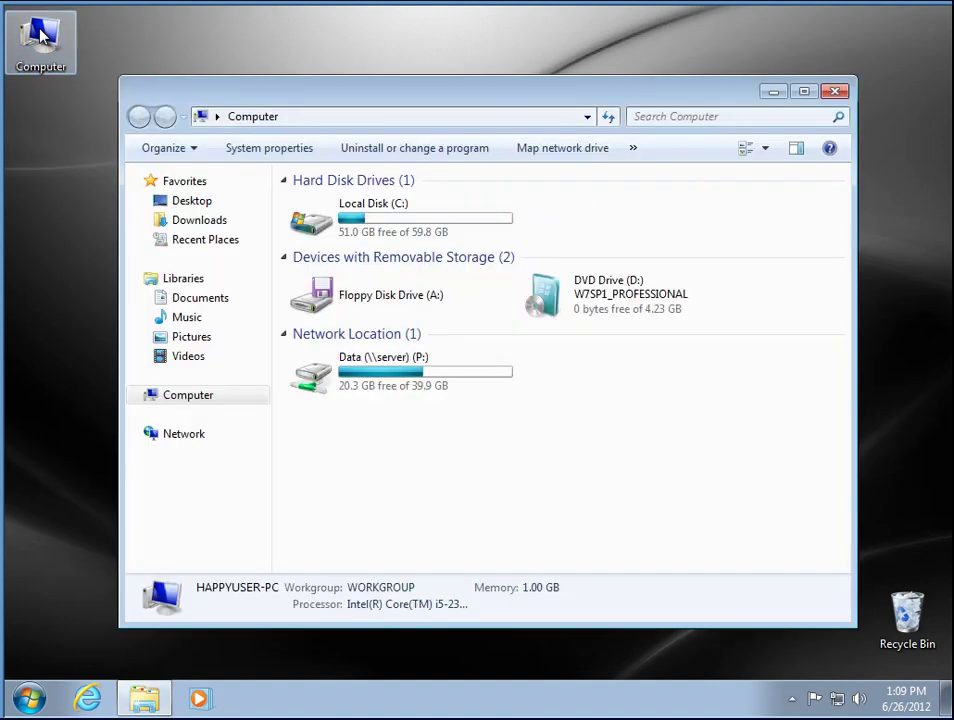
{"action": "double_click", "coordinate": [347, 385]}
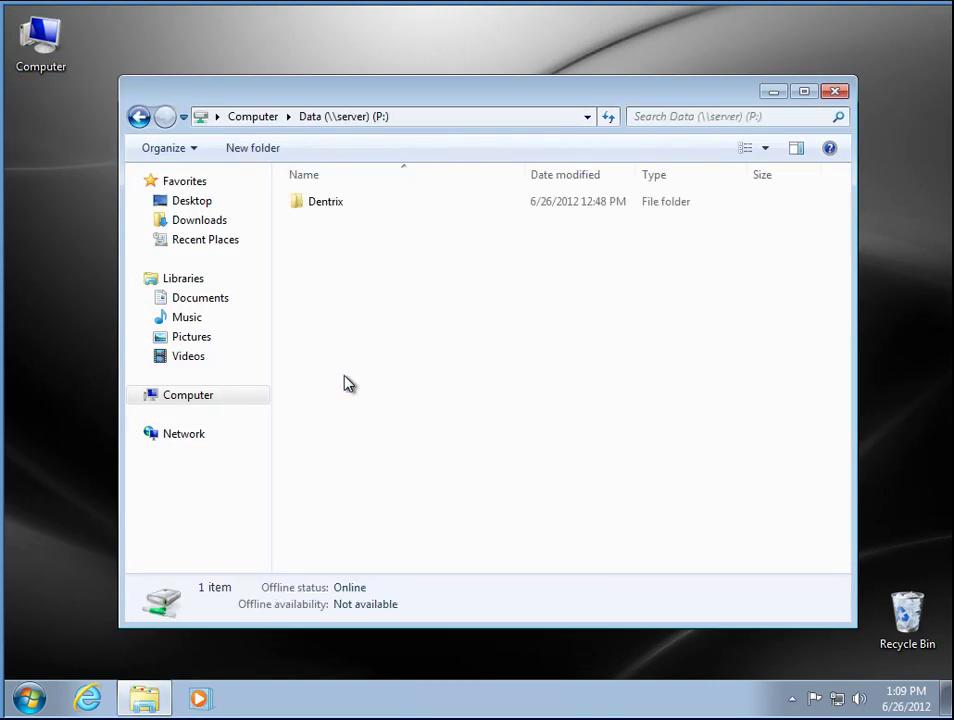
{"action": "double_click", "coordinate": [328, 203]}
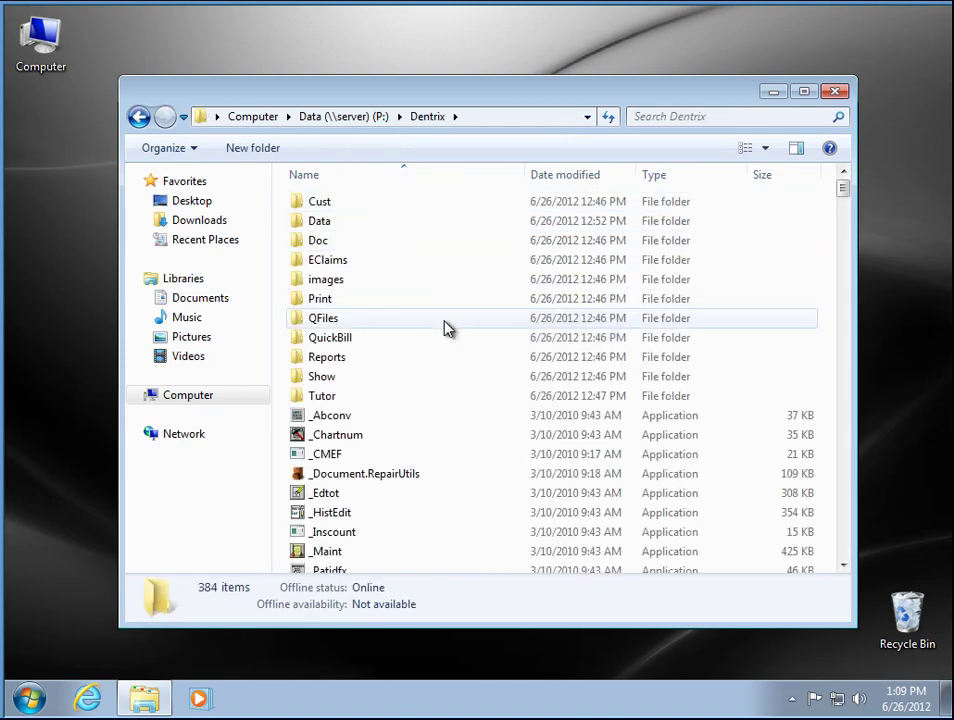
{"action": "double_click", "coordinate": [321, 221]}
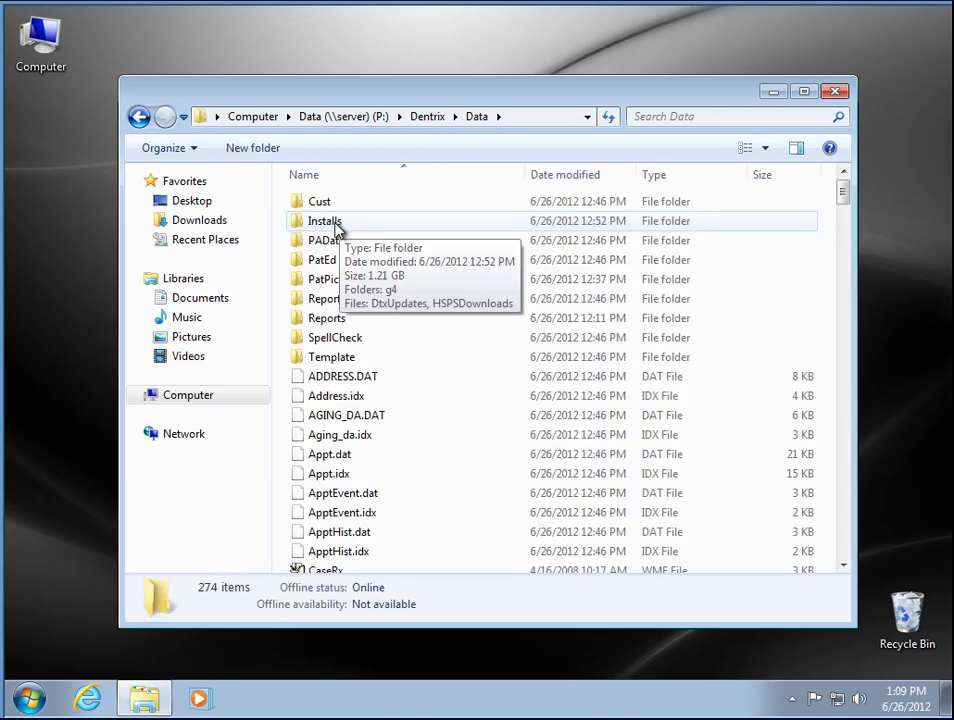
{"action": "double_click", "coordinate": [330, 221]}
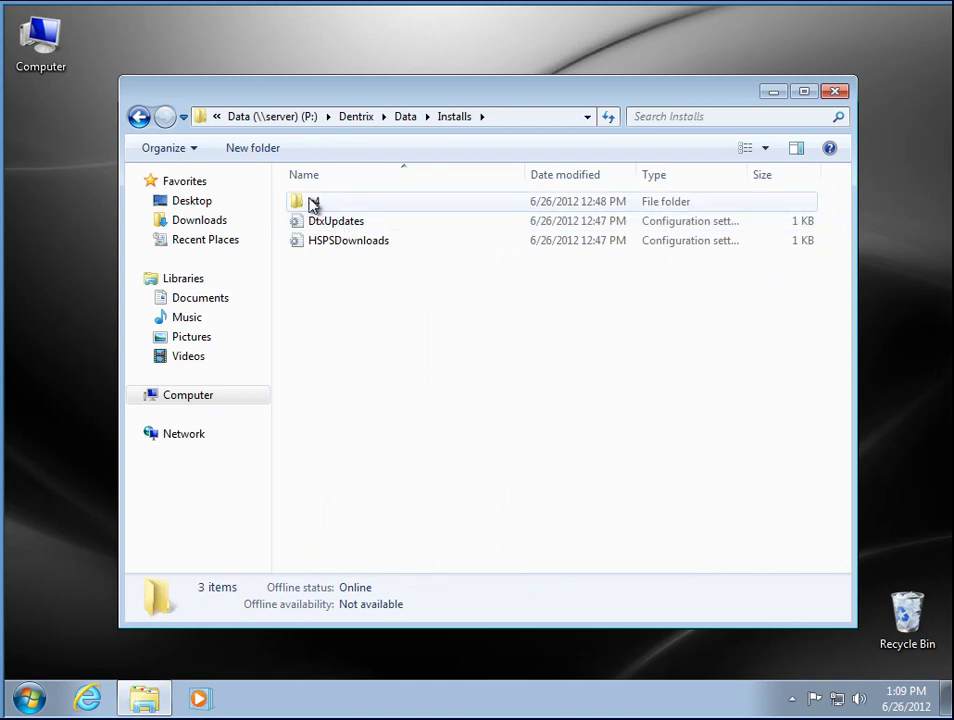
{"action": "double_click", "coordinate": [313, 203]}
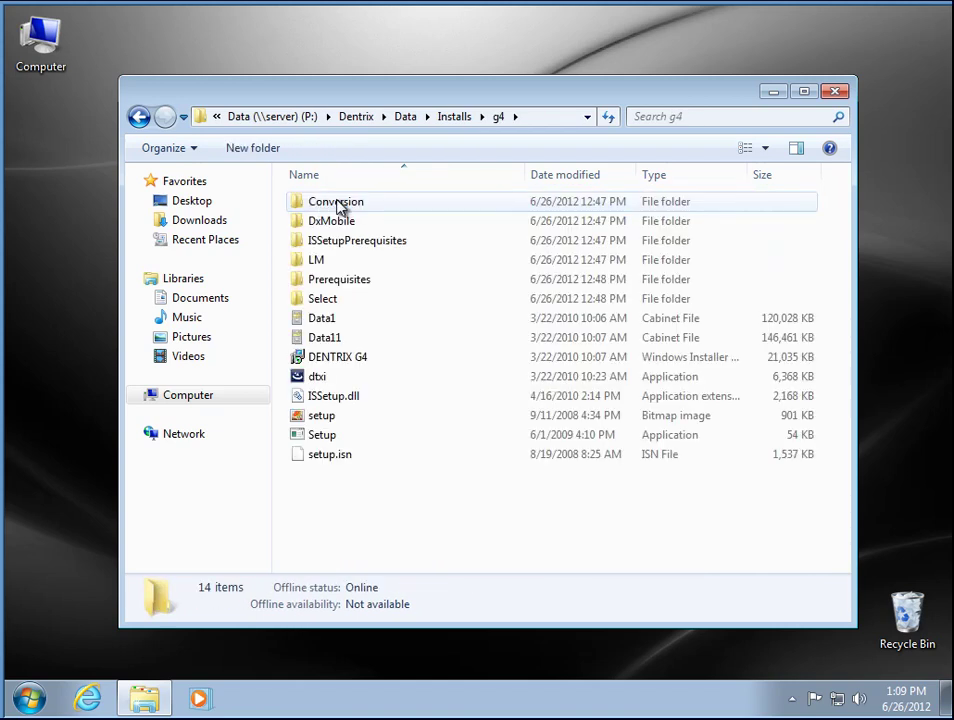
- Run the Setup application in the g4 folder and allow both Setup.exe and dtxi.exe to run
{"action": "double_click", "coordinate": [334, 436]}
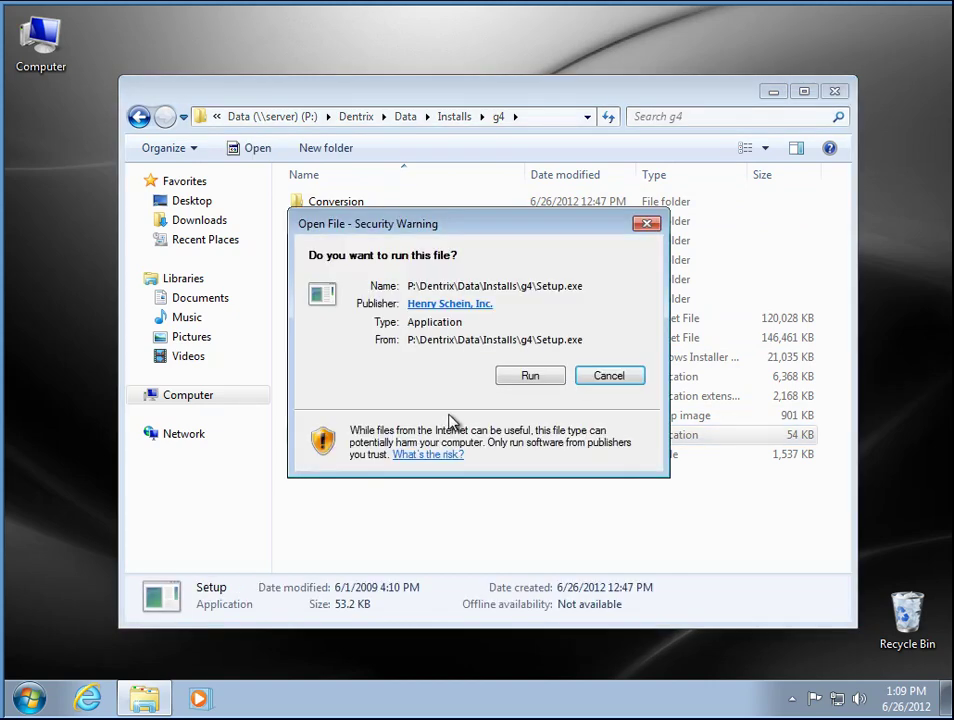
{"action": "left_click", "coordinate": [530, 378]}
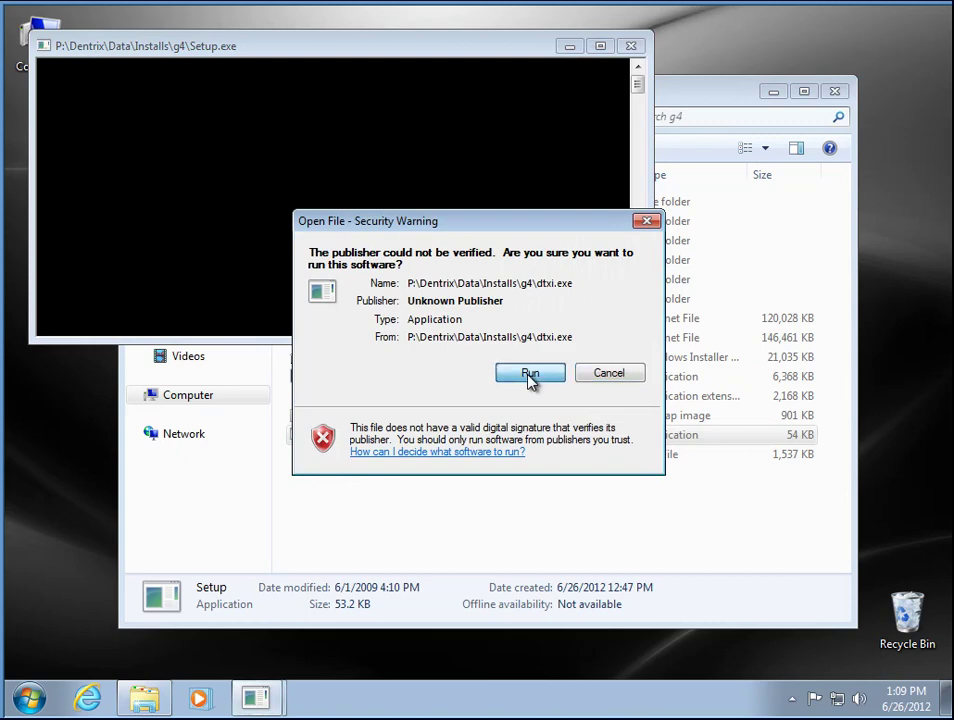
{"action": "left_click", "coordinate": [530, 375]}
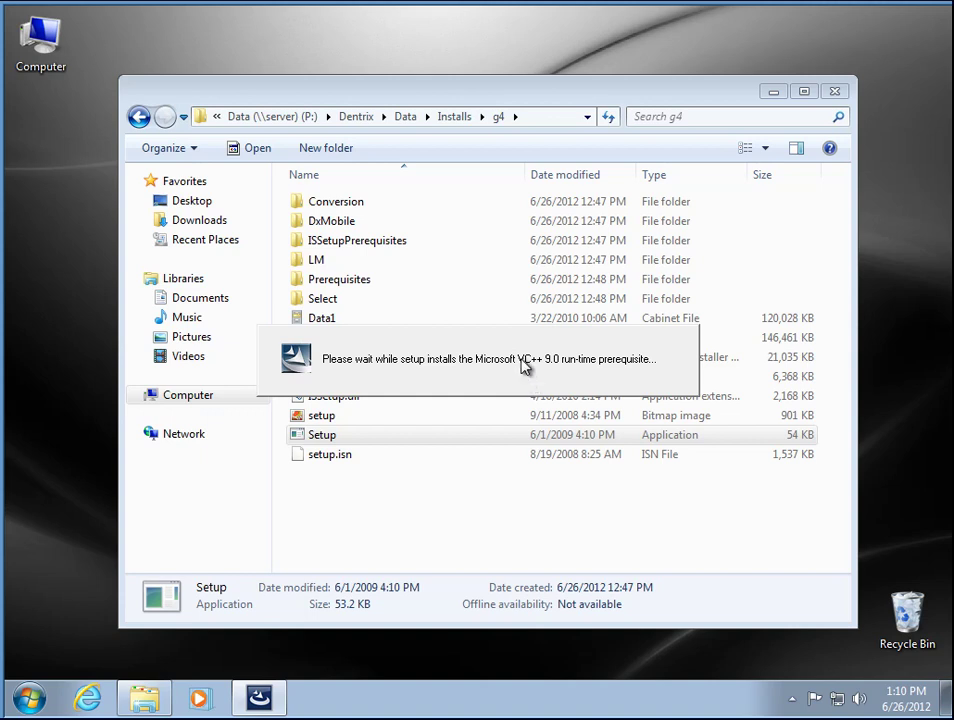
- Look through the Prerequisites folder, return to the g4 folder and minimize the folder window
{"action": "left_click", "coordinate": [362, 281]}
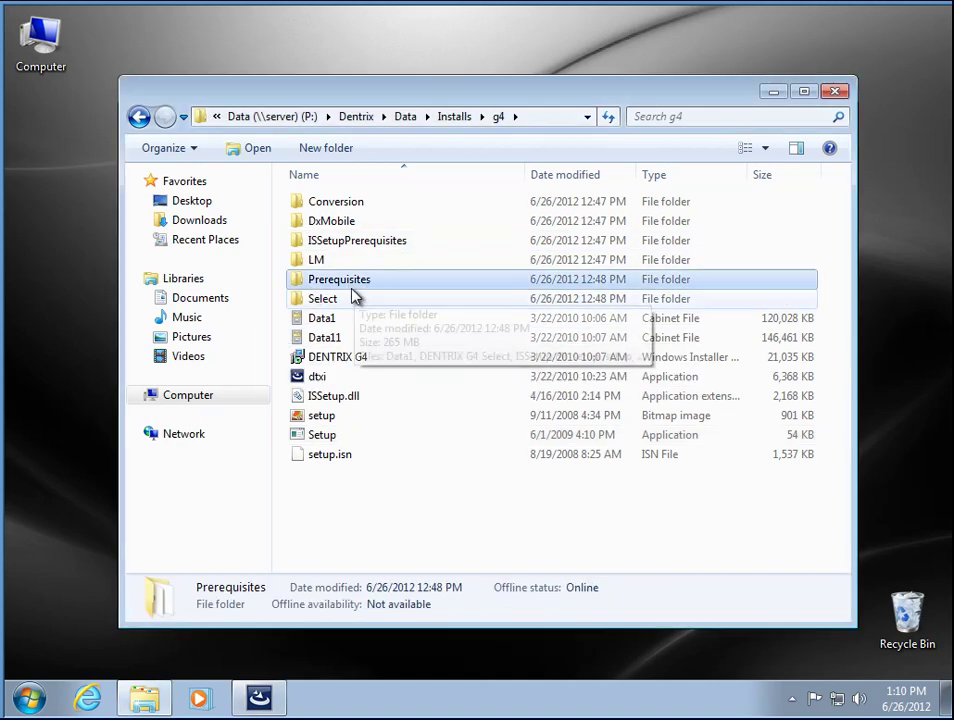
{"action": "double_click", "coordinate": [368, 283]}
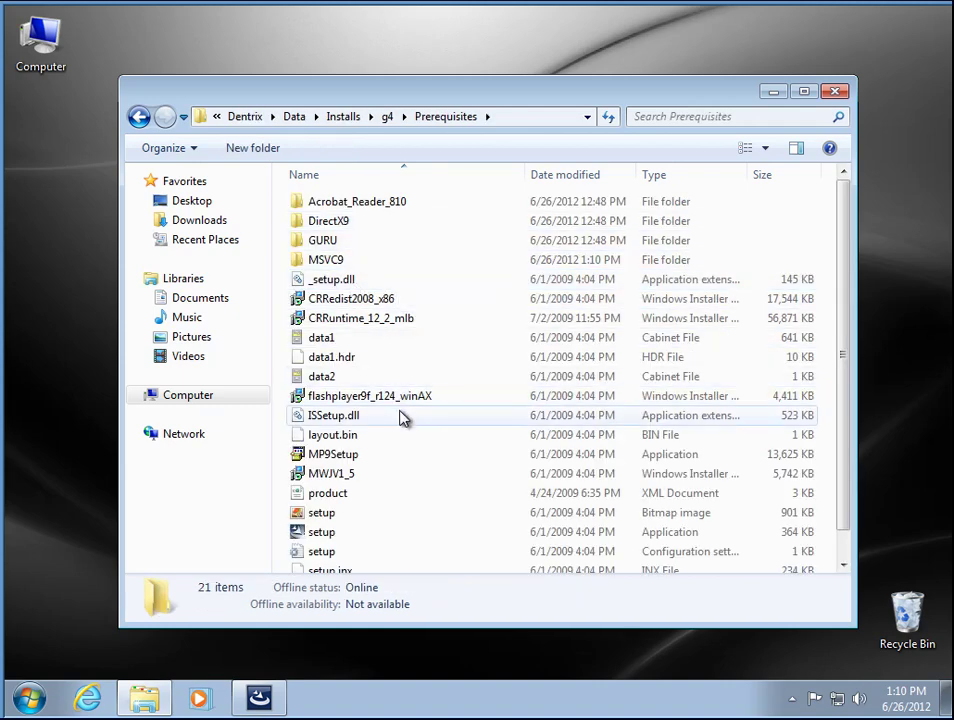
{"action": "scroll", "coordinate": [405, 440], "scroll_direction": "down", "scroll_amount": 1}
{"action": "scroll", "coordinate": [410, 466], "scroll_direction": "up", "scroll_amount": 1}
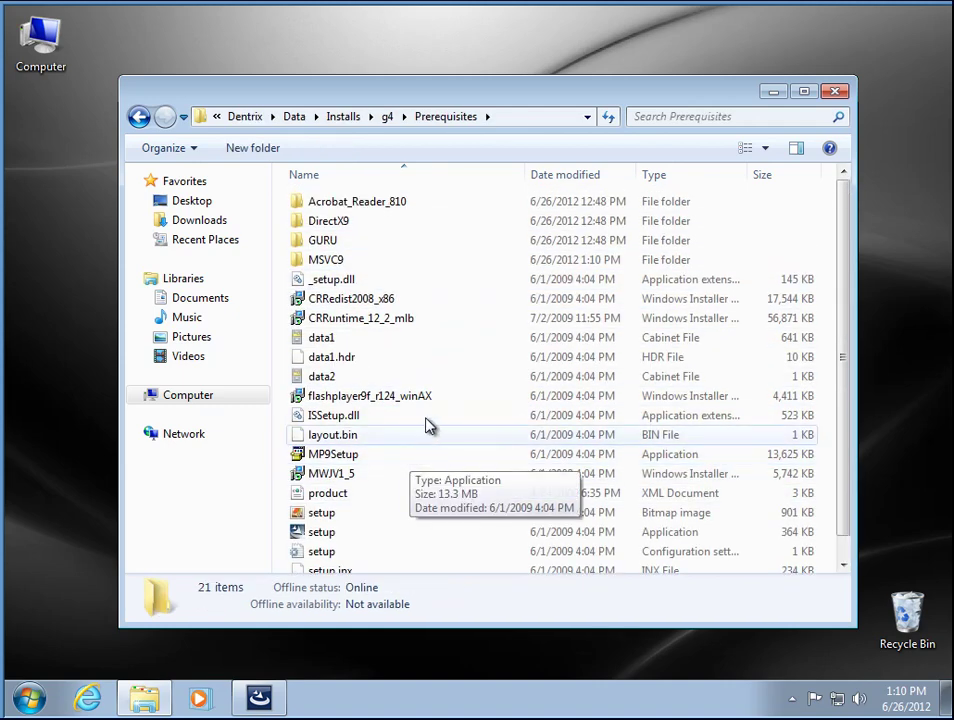
{"action": "key", "text": "BackSpace"}
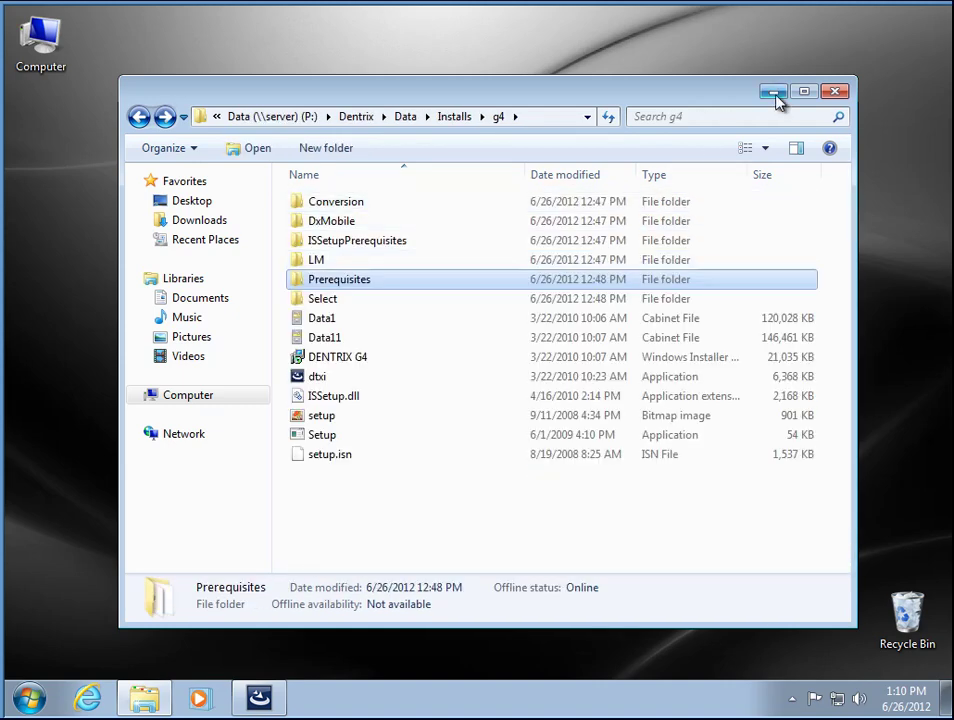
{"action": "left_click", "coordinate": [777, 95]}
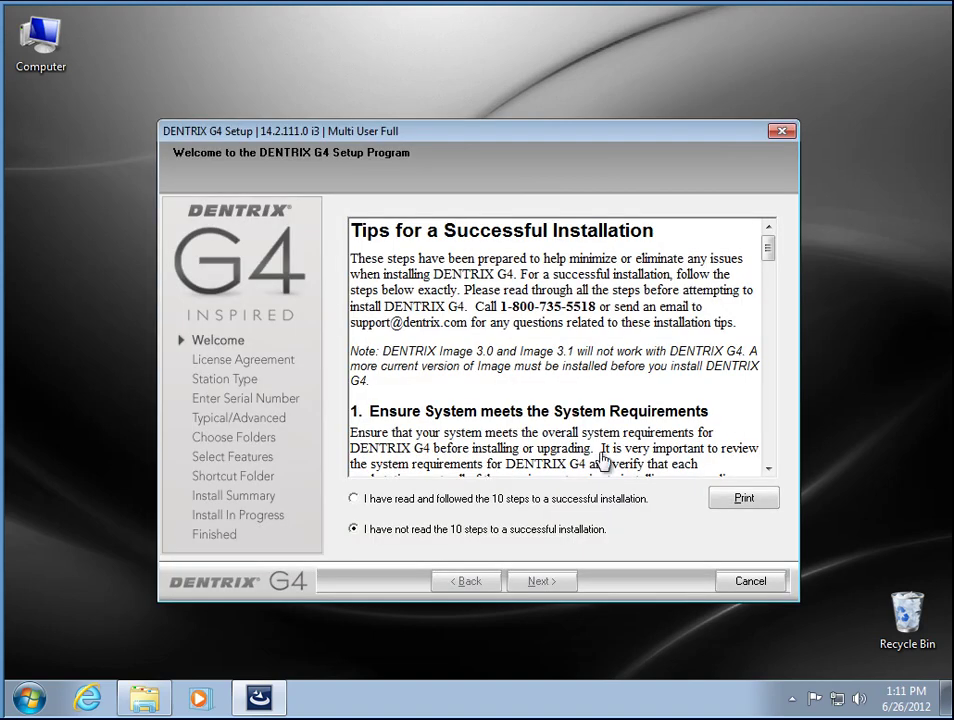
- Confirm the 10 installation steps were read, continue despite the existing DENTRIX version, and accept the license agreement
{"action": "left_click", "coordinate": [463, 499]}
{"action": "left_click", "coordinate": [546, 586]}
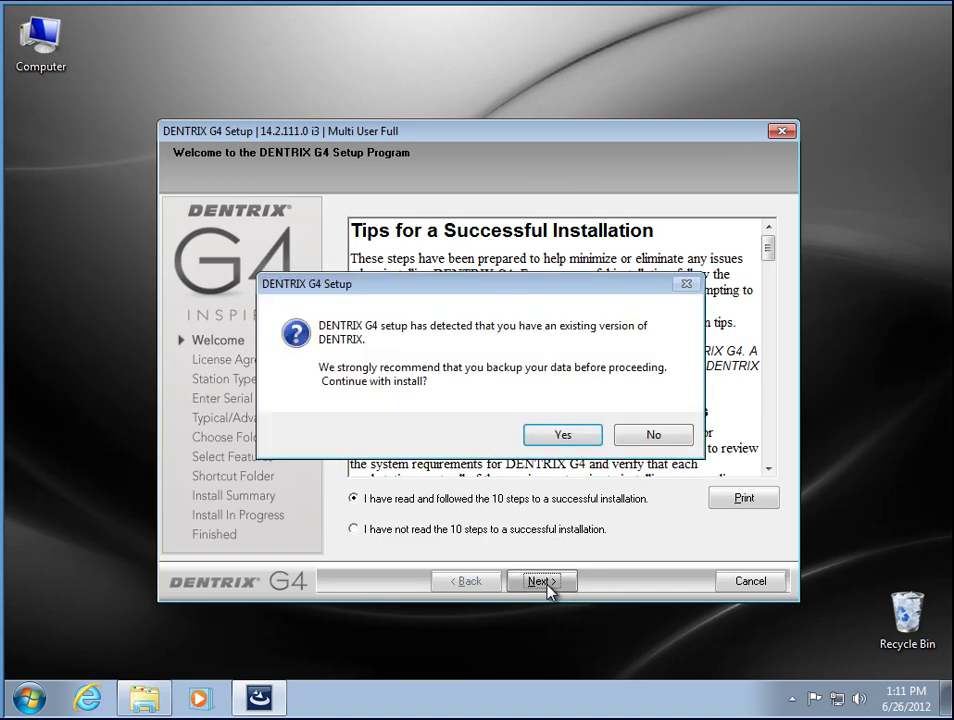
{"action": "left_click", "coordinate": [558, 434]}
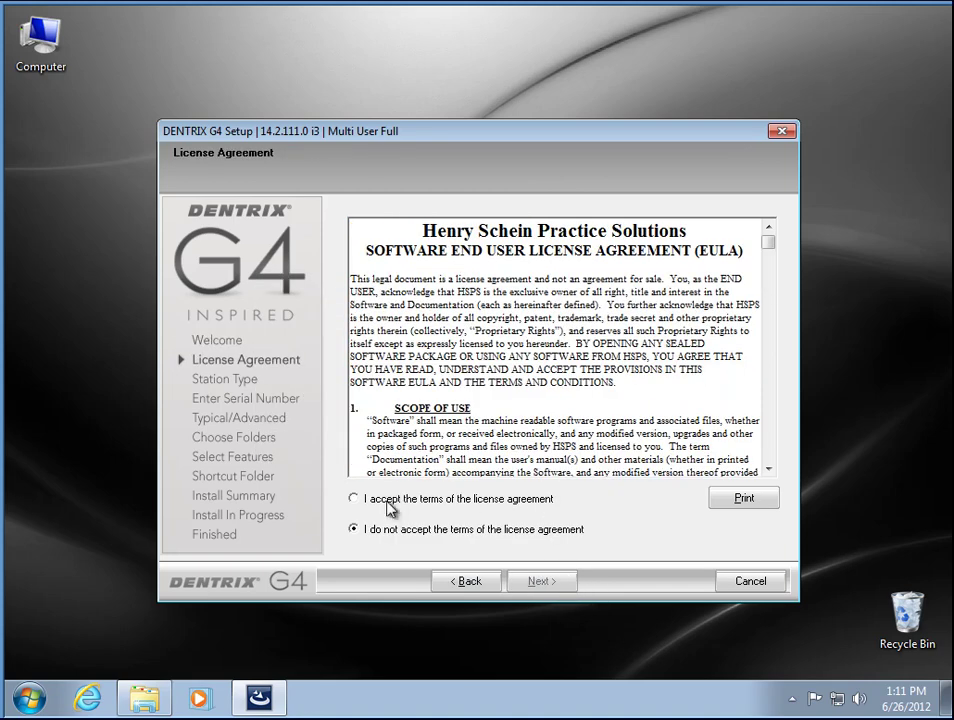
{"action": "left_click", "coordinate": [390, 507]}
{"action": "left_click", "coordinate": [539, 583]}
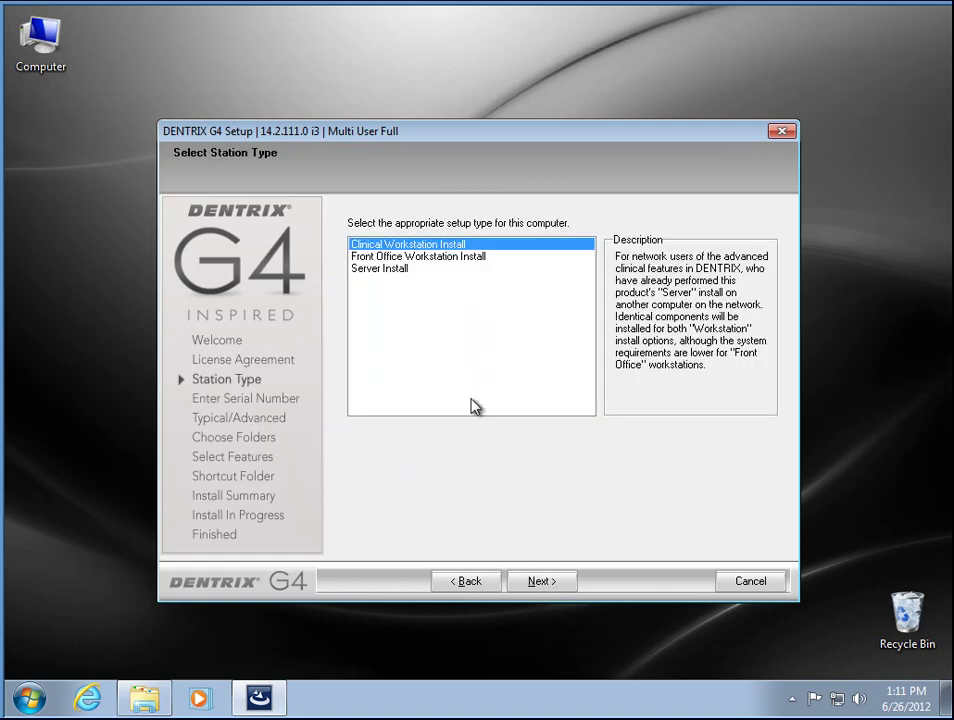
- Set the station type to Front Office Workstation Install and choose the Advanced installation type
{"action": "left_click", "coordinate": [415, 259]}
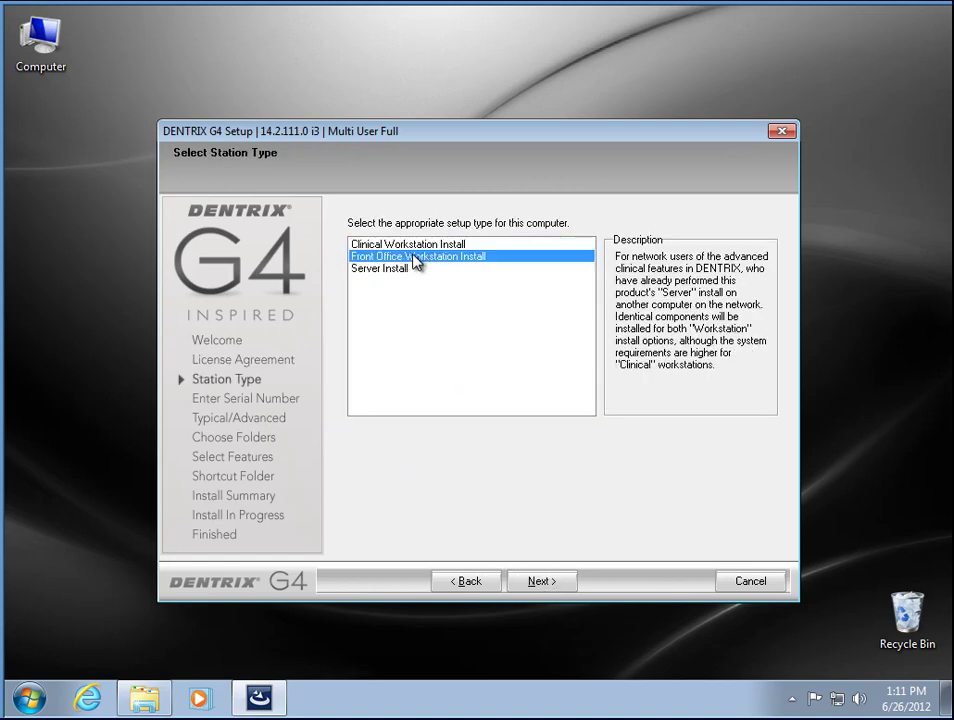
{"action": "left_click", "coordinate": [424, 245]}
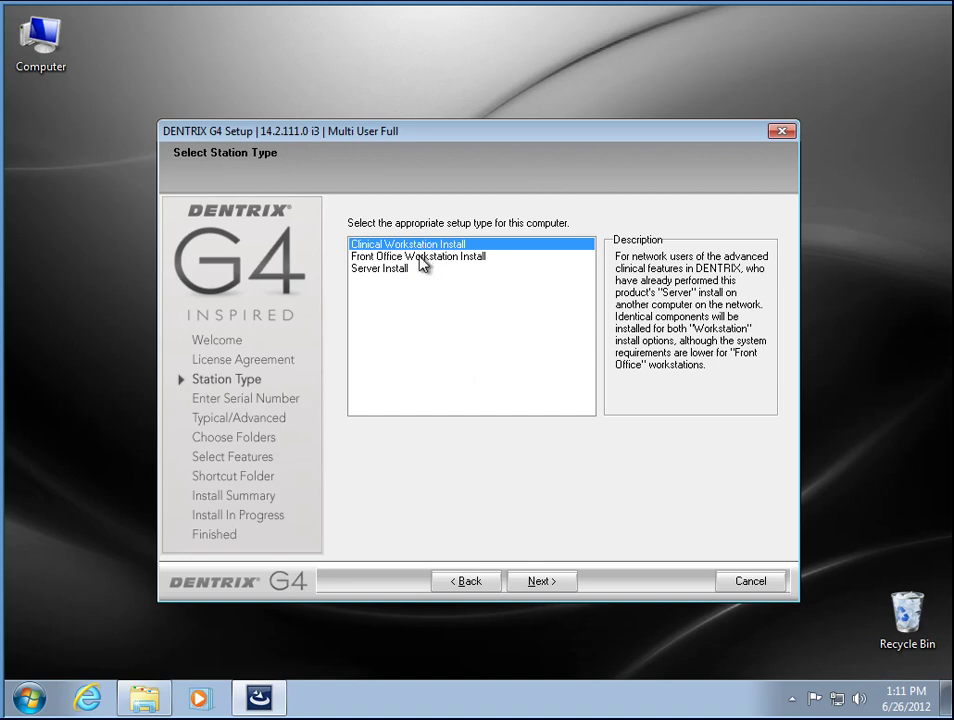
{"action": "left_click", "coordinate": [418, 259]}
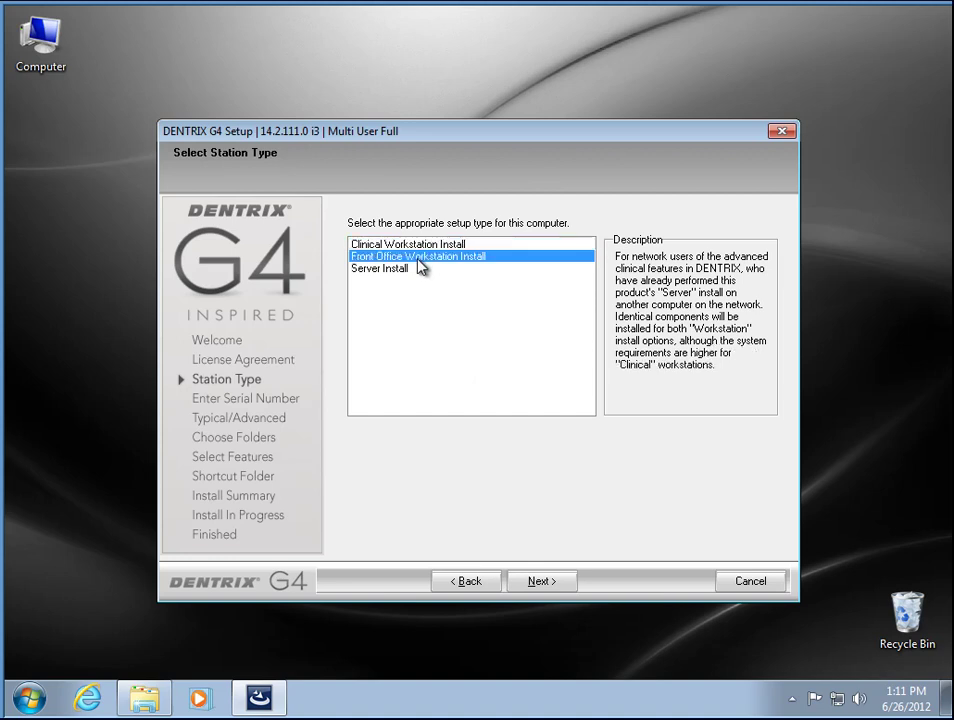
{"action": "left_click", "coordinate": [552, 585]}
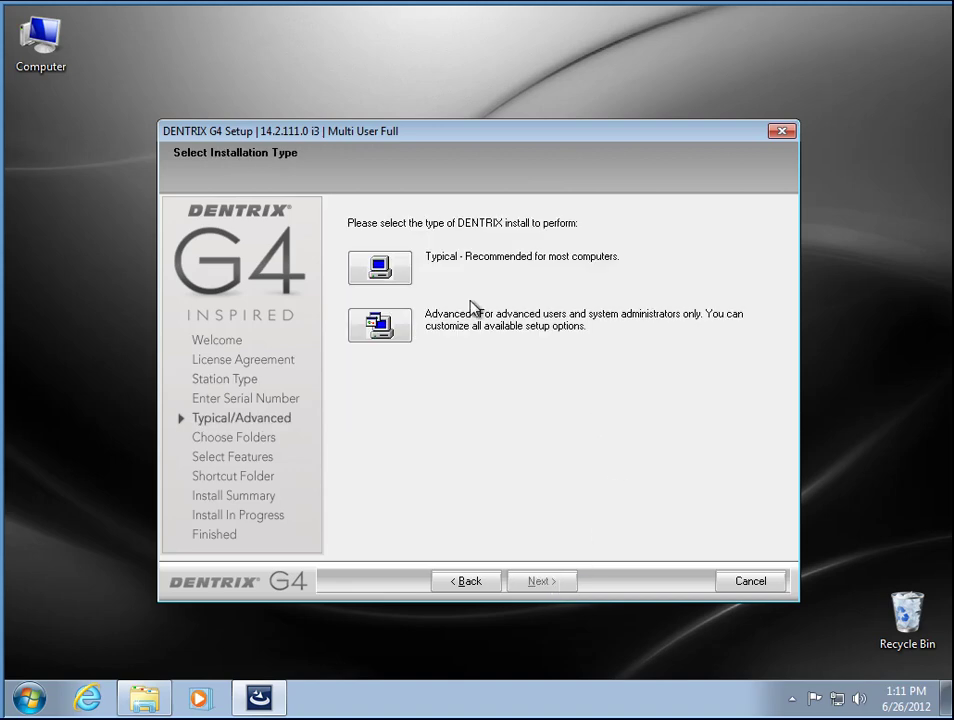
{"action": "left_click", "coordinate": [373, 331]}
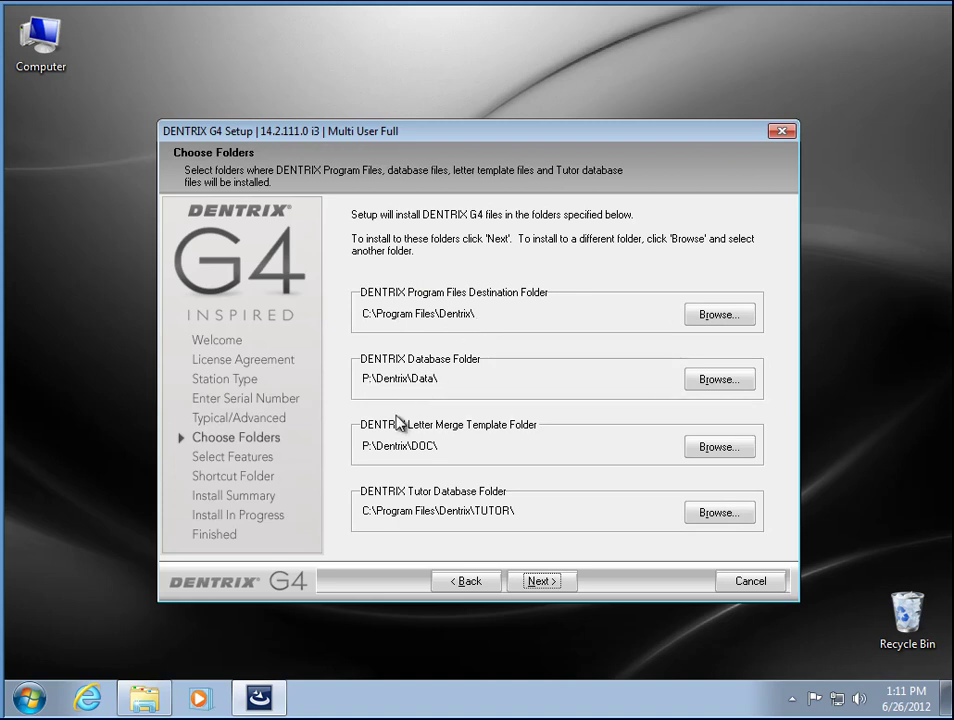
- Keep the proposed folders, features and Dentrix shortcut folder, and start the DENTRIX G4 installation
{"action": "left_click", "coordinate": [543, 587]}
{"action": "left_click", "coordinate": [541, 581]}
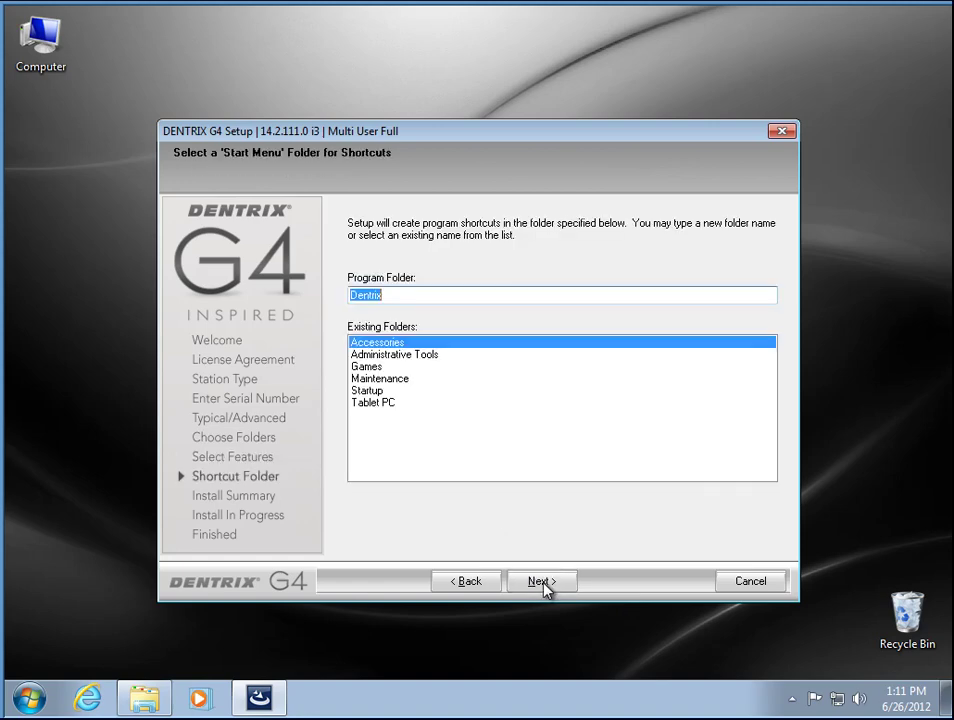
{"action": "left_click", "coordinate": [541, 581]}
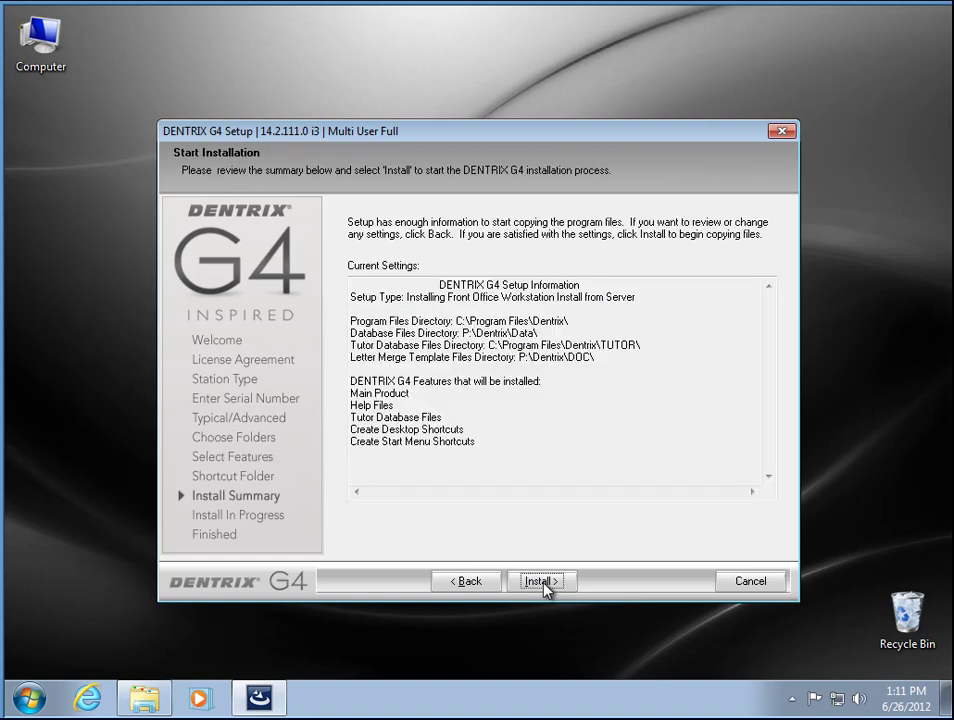
{"action": "left_click", "coordinate": [541, 581]}
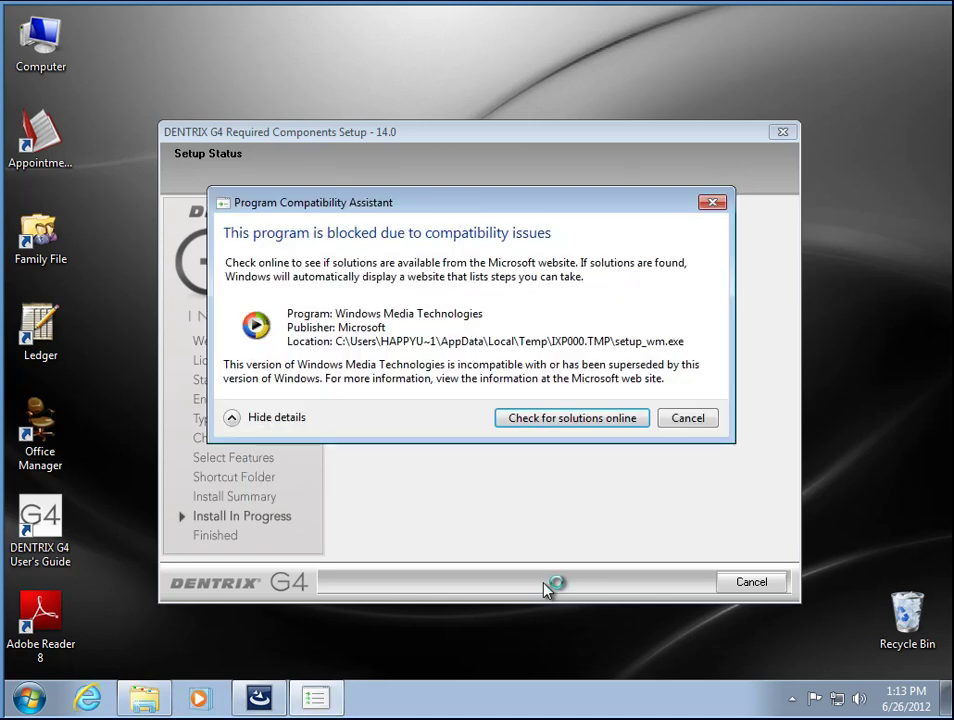
- Complete the DENTRIX G4 required components setup, skipping the blocked Windows Media Technologies and installing DirectX with its agreement accepted
{"action": "left_click", "coordinate": [694, 421]}
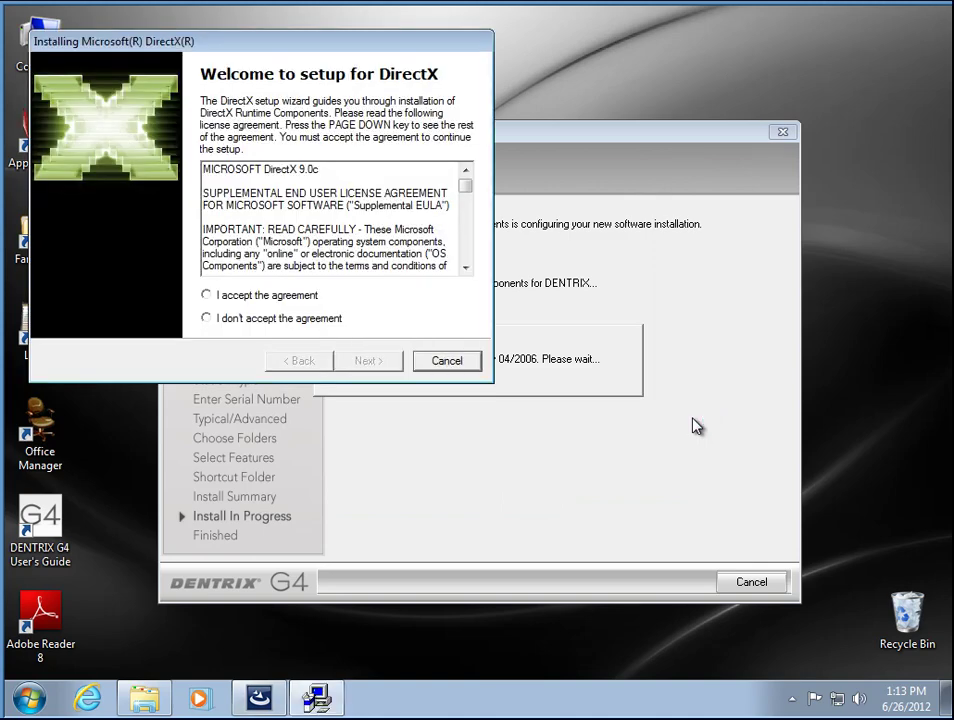
{"action": "left_click", "coordinate": [264, 297]}
{"action": "left_click", "coordinate": [367, 364]}
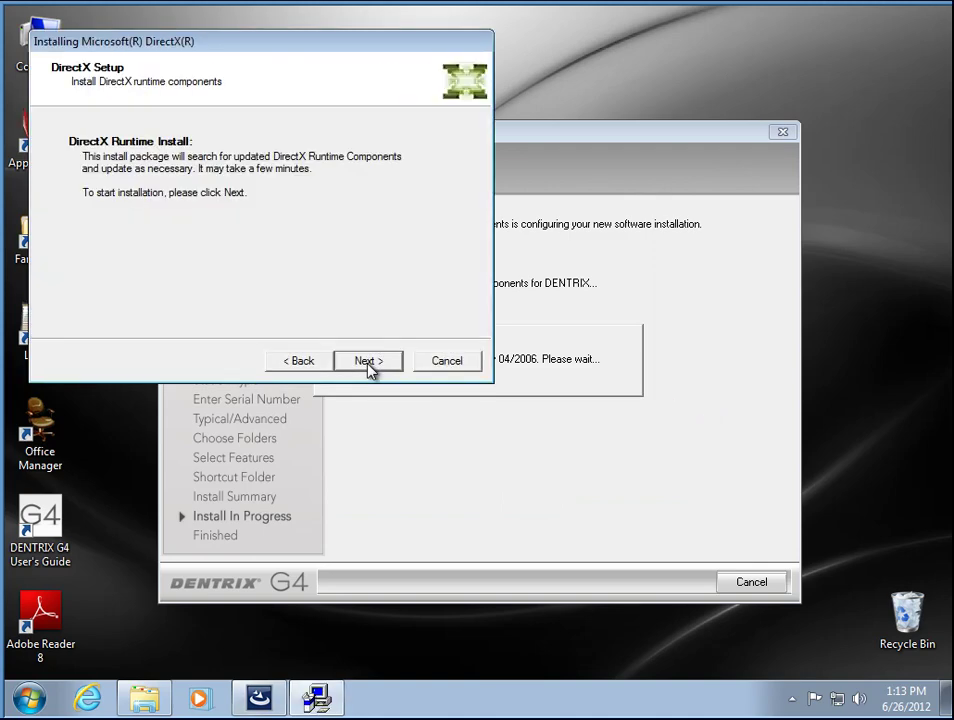
{"action": "left_click", "coordinate": [368, 362]}
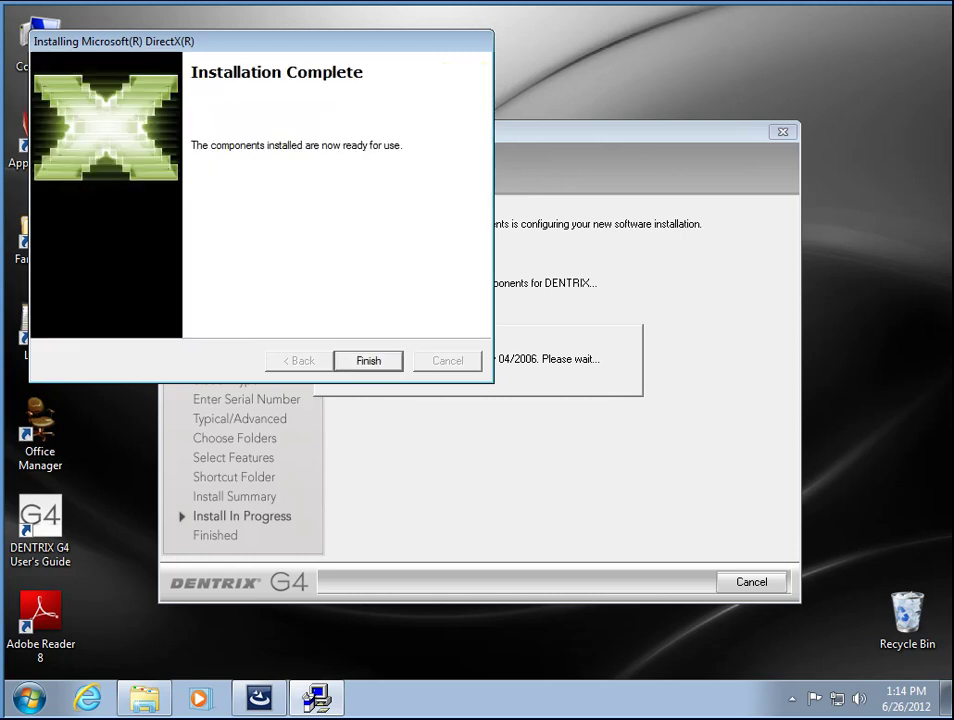
{"action": "left_click", "coordinate": [383, 358]}
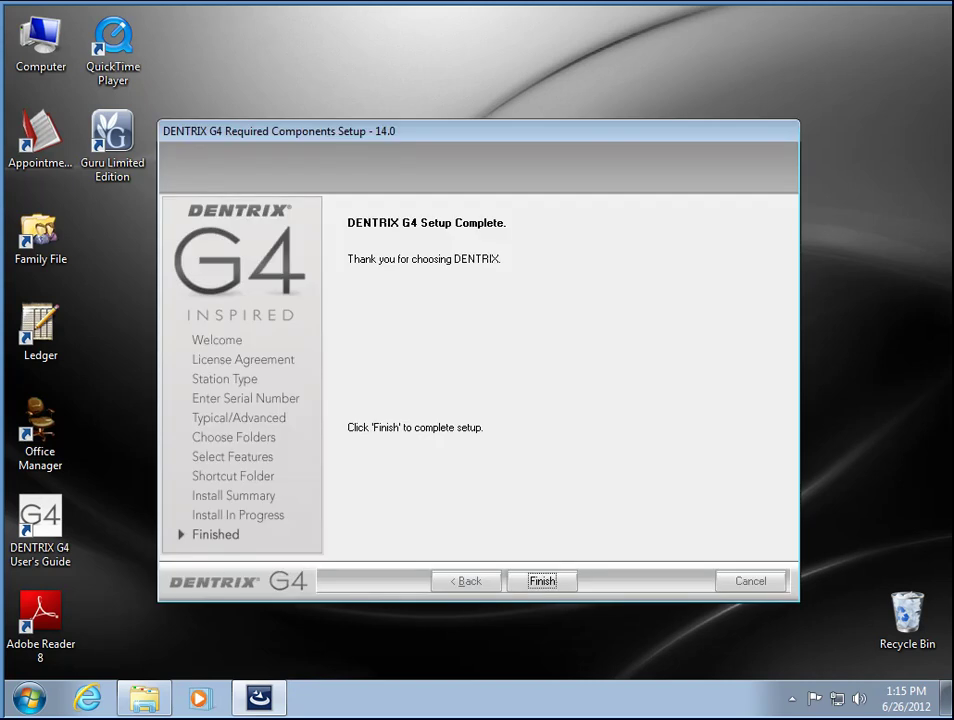
{"action": "left_click", "coordinate": [543, 581]}
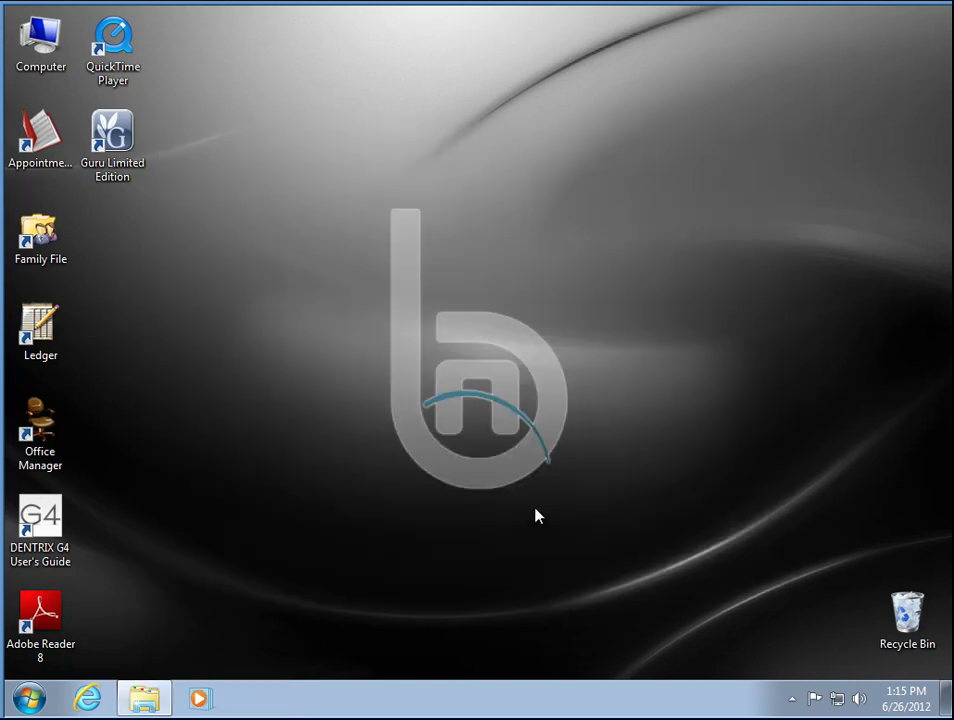
- Delete the QuickTime Player, Guru Limited Edition, DENTRIX G4 User's Guide and Adobe Reader 8 shortcuts from the desktop
{"action": "left_click_drag", "start_coordinate": [273, 32], "coordinate": [904, 622]}
{"action": "left_click_drag", "start_coordinate": [68, 512], "coordinate": [905, 600]}
{"action": "left_click_drag", "start_coordinate": [40, 615], "coordinate": [909, 611]}
{"action": "left_click", "coordinate": [555, 456]}
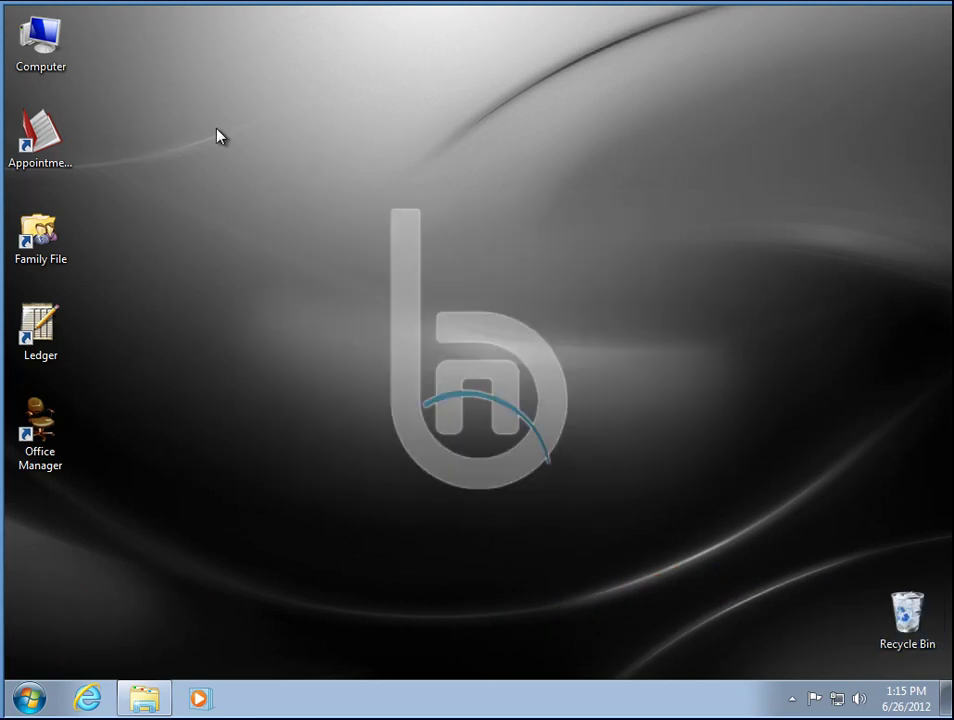
- Start the Dentrix Appointment Book with registration postponed, and open Office Manager from it in a maximized window
{"action": "double_click", "coordinate": [49, 138]}
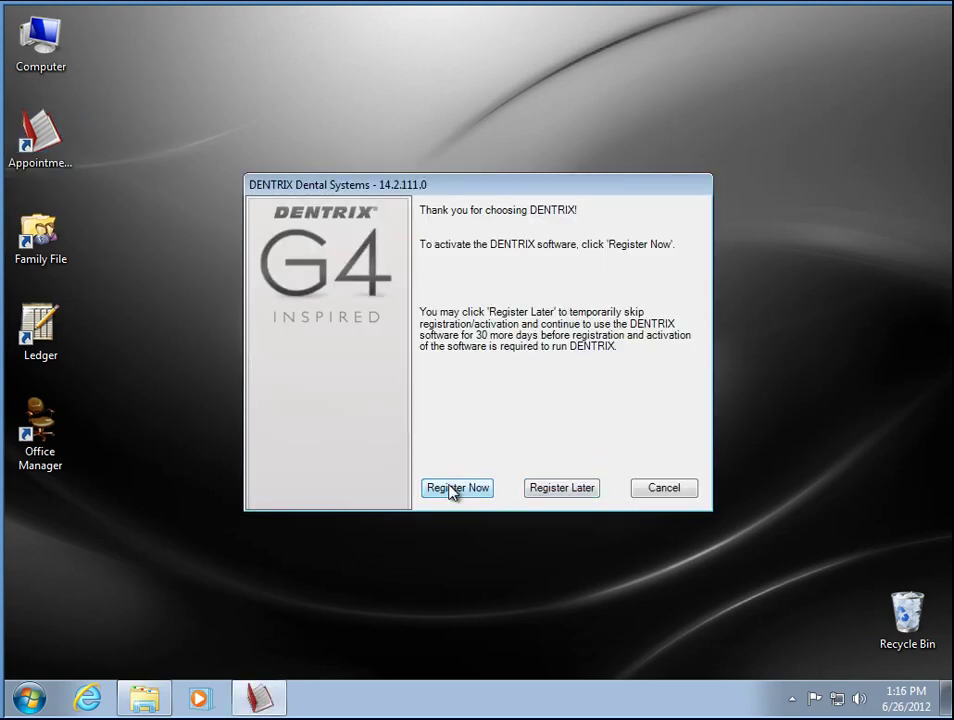
{"action": "left_click", "coordinate": [566, 493]}
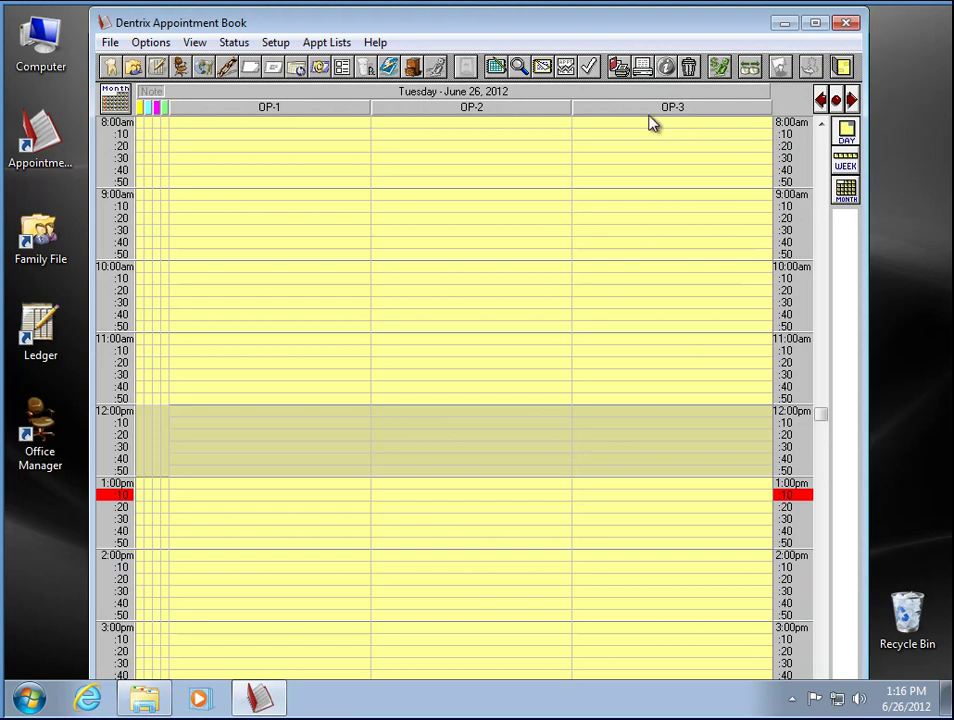
{"action": "left_click", "coordinate": [181, 67]}
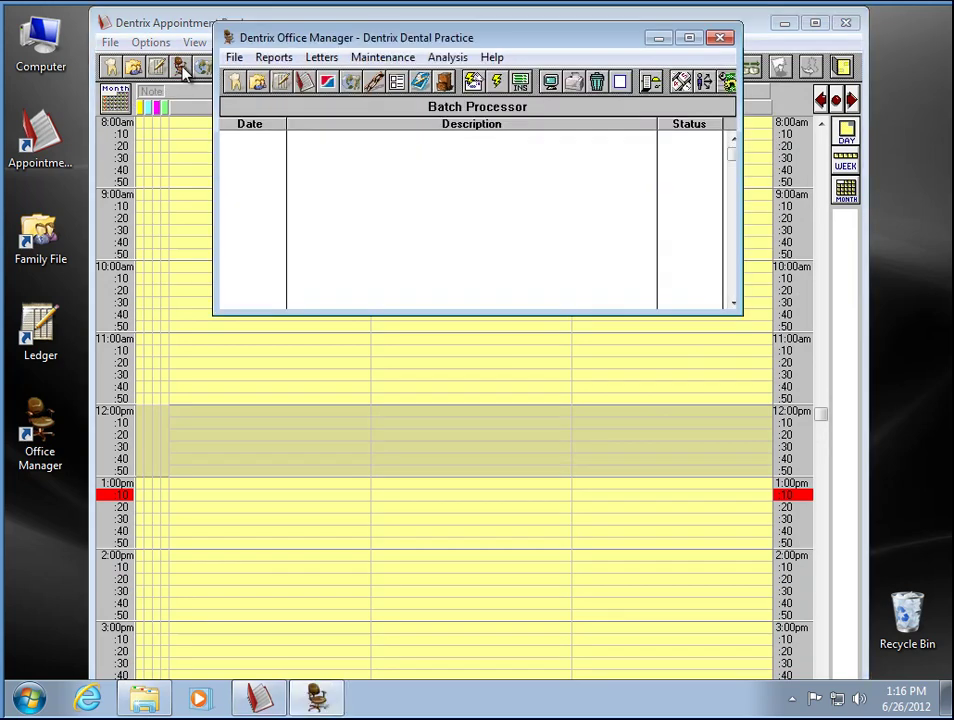
{"action": "double_click", "coordinate": [260, 38]}
- Select the HP Officejet Pro 8500 A910 as the report printer in Office Manager's printer setup
{"action": "left_click", "coordinate": [20, 36]}
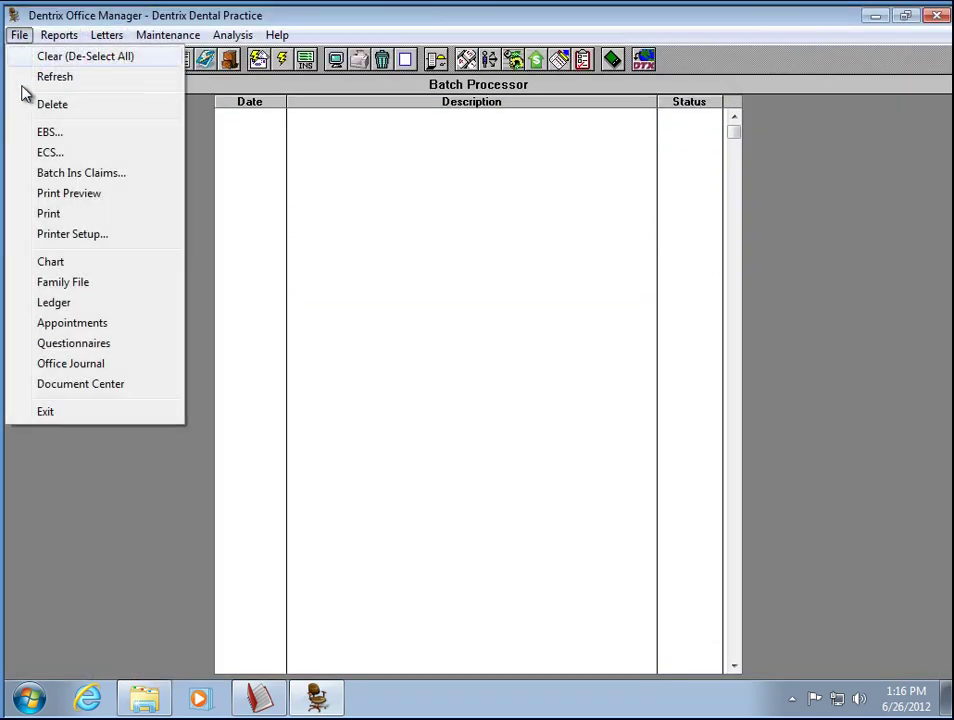
{"action": "left_click", "coordinate": [44, 238]}
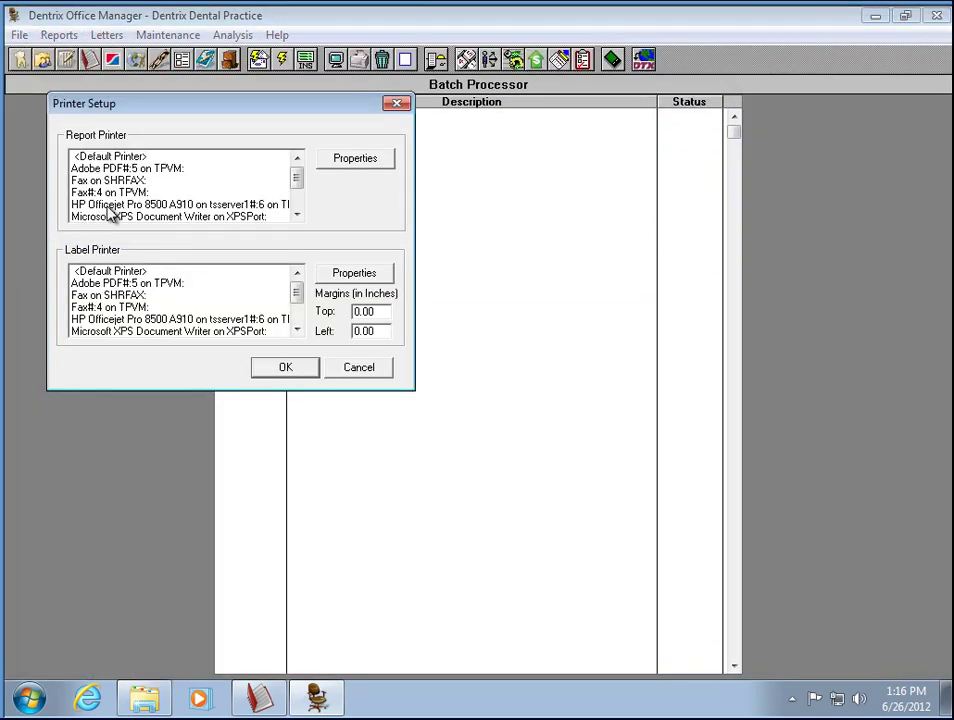
{"action": "left_click_drag", "start_coordinate": [300, 185], "coordinate": [298, 196]}
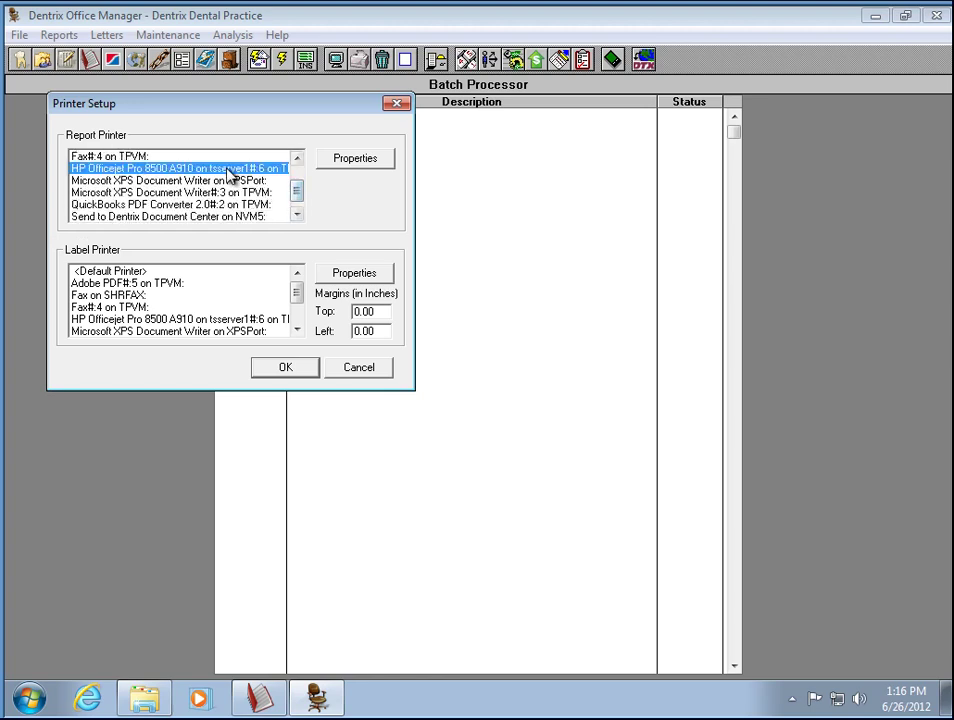